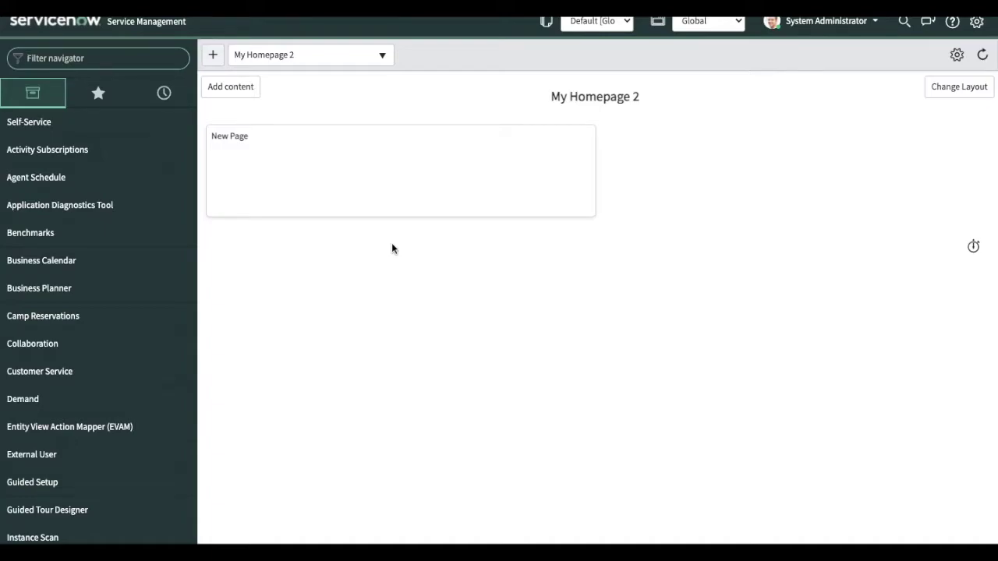
- Filter the navigator for 'antivir', review Antivirus Configuration, then open Quarantined Files
type("an")
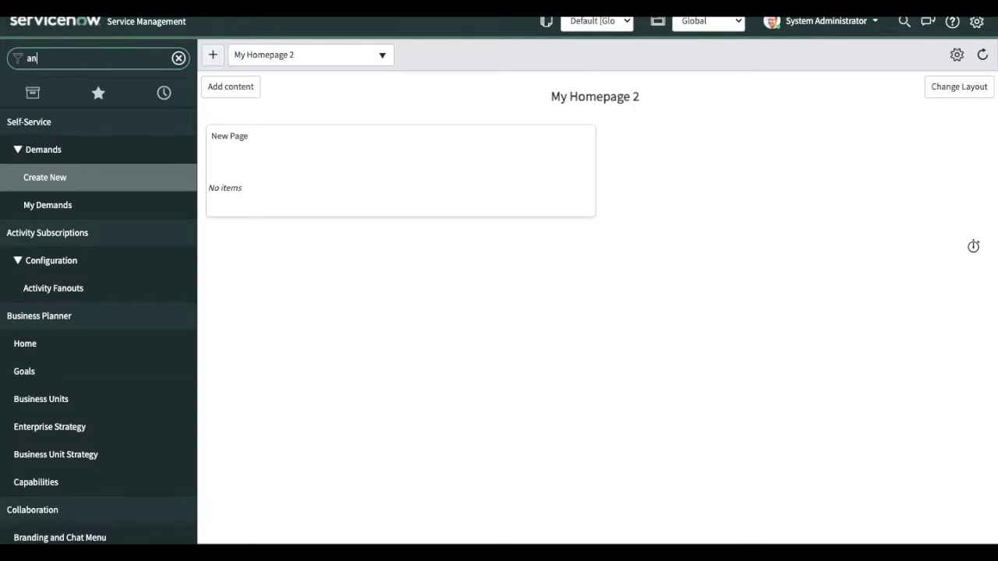
type("ti")
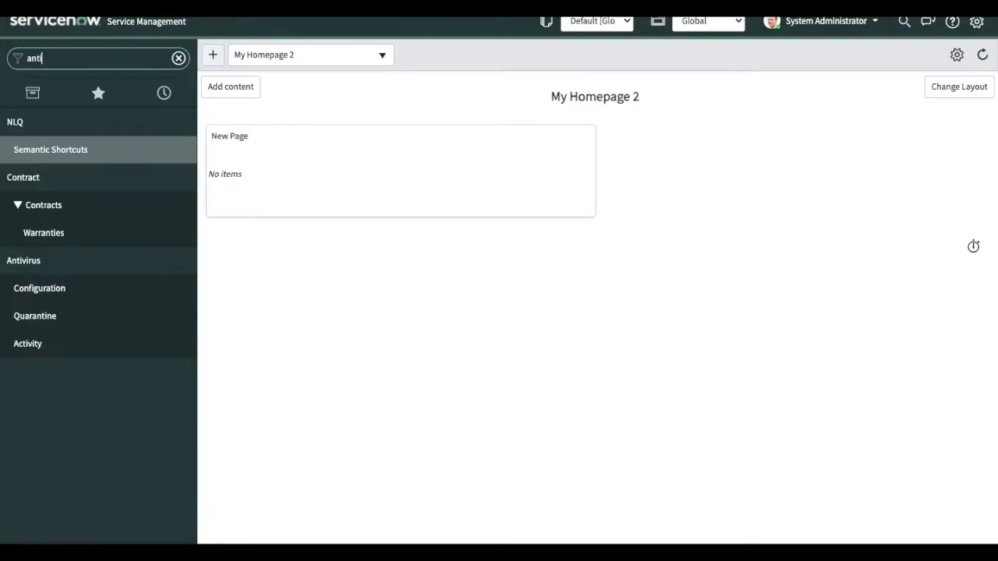
type("vi")
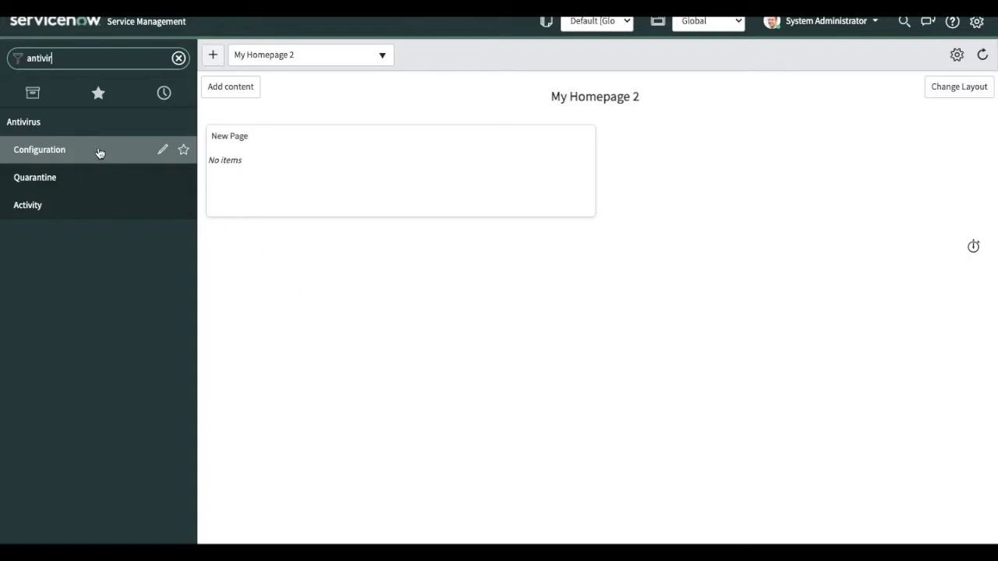
type("r")
left_click(100, 156)
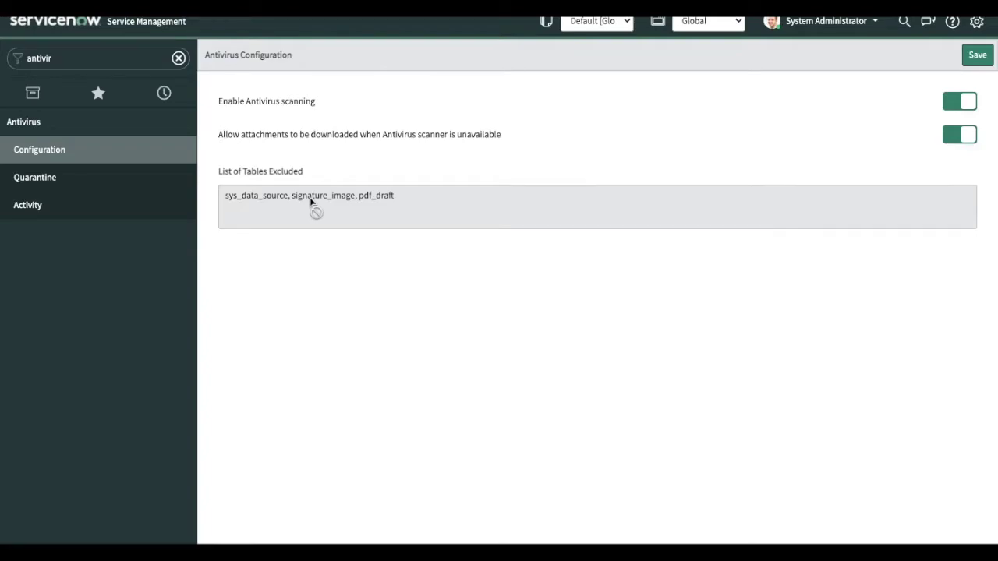
left_click(87, 187)
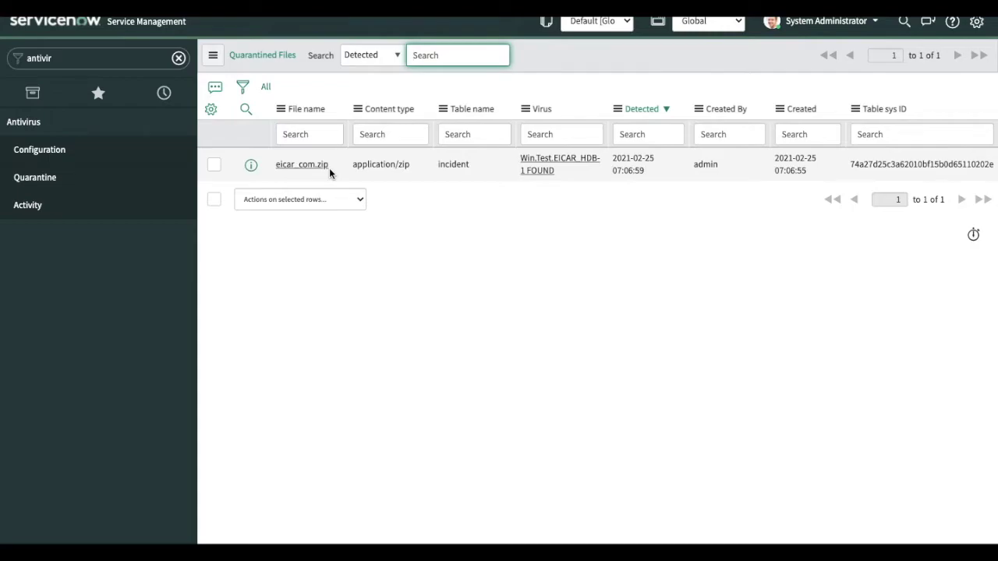
- Open Antivirus Activity to see eicar_com.zip logged as quarantined on upload
left_click(63, 211)
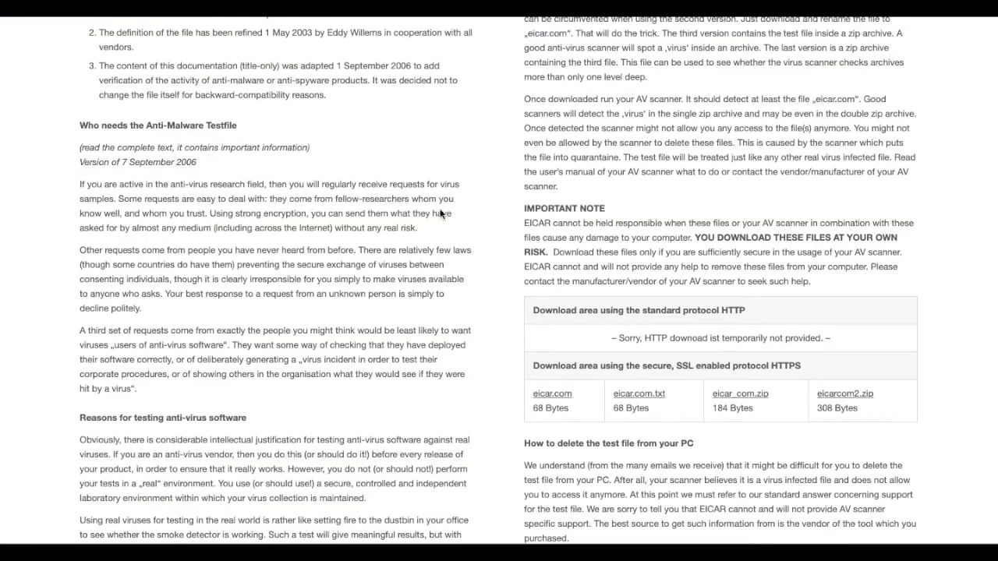
- Scroll through the EICAR Anti Malware Testfile page's download area
scroll(437, 234, "up", 5)
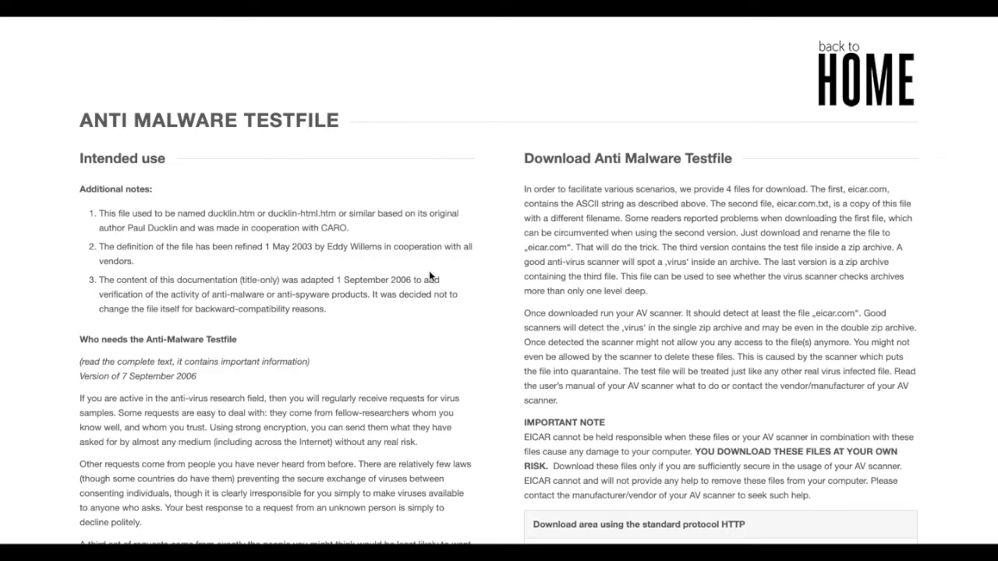
scroll(429, 270, "down", 5)
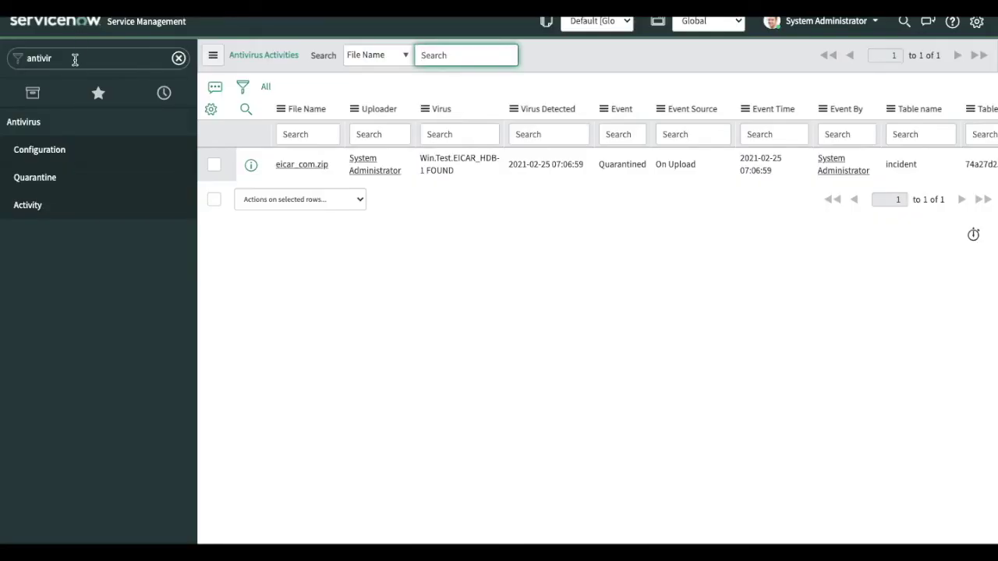
- Open incident INC0010529 from the incident.list view
double_click(73, 57)
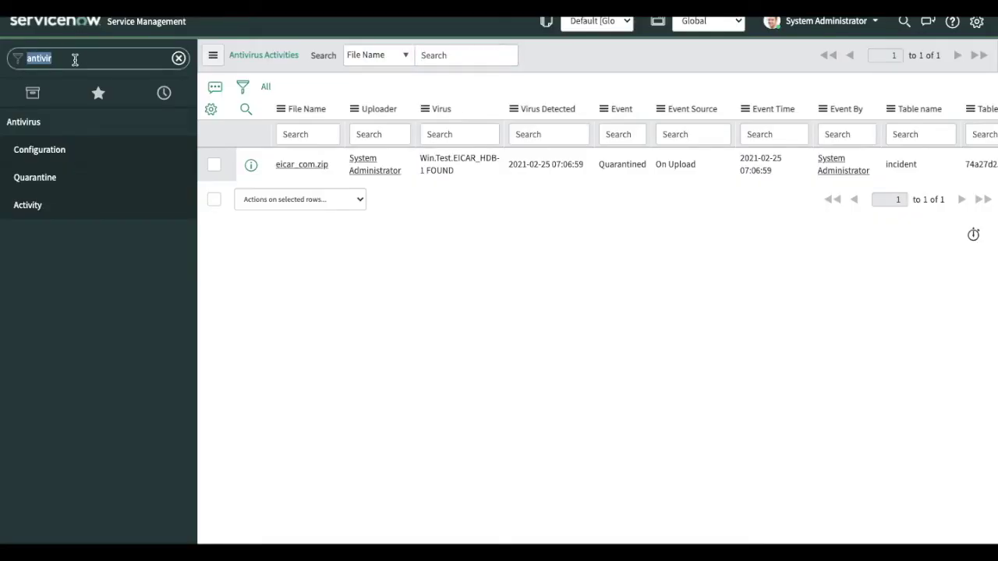
type("incident")
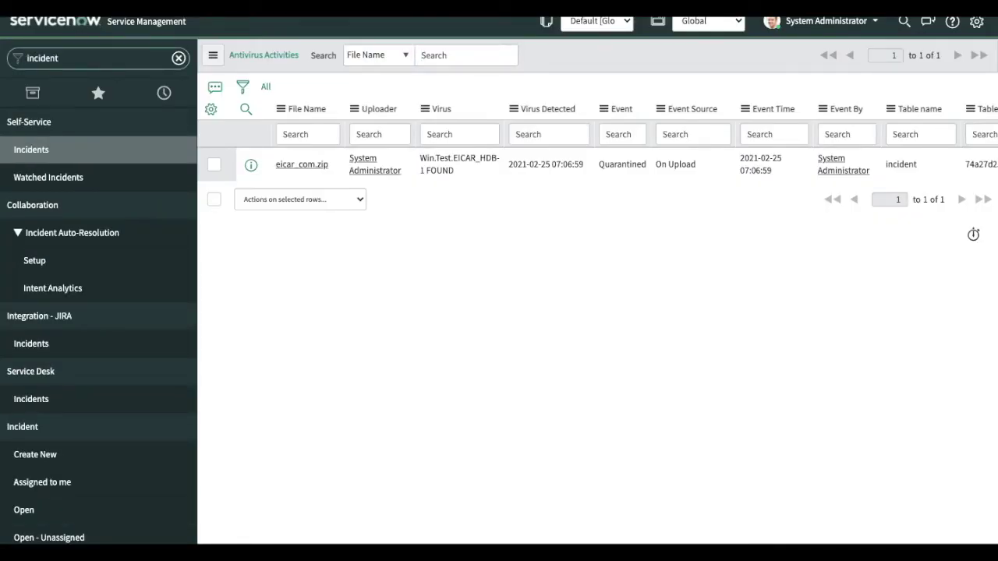
type(".list")
key("Return")
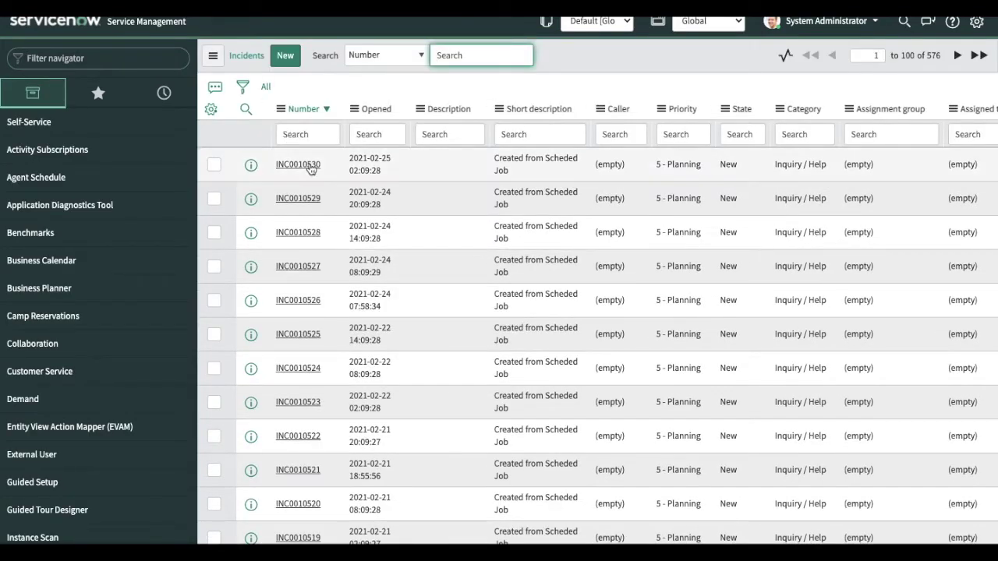
left_click(288, 201)
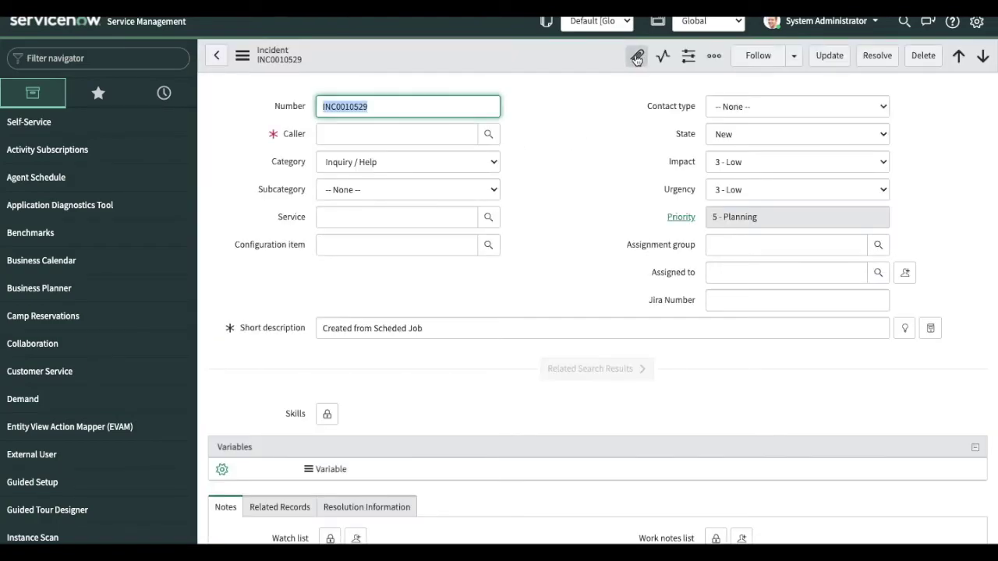
- Attach the eicar_com.zip test file to incident INC0010529
left_click(636, 57)
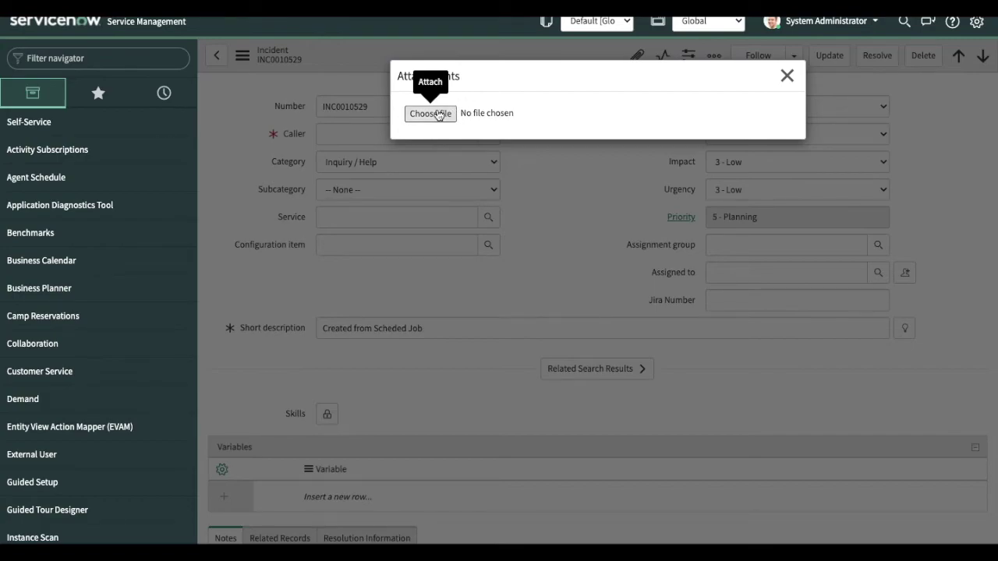
left_click(438, 116)
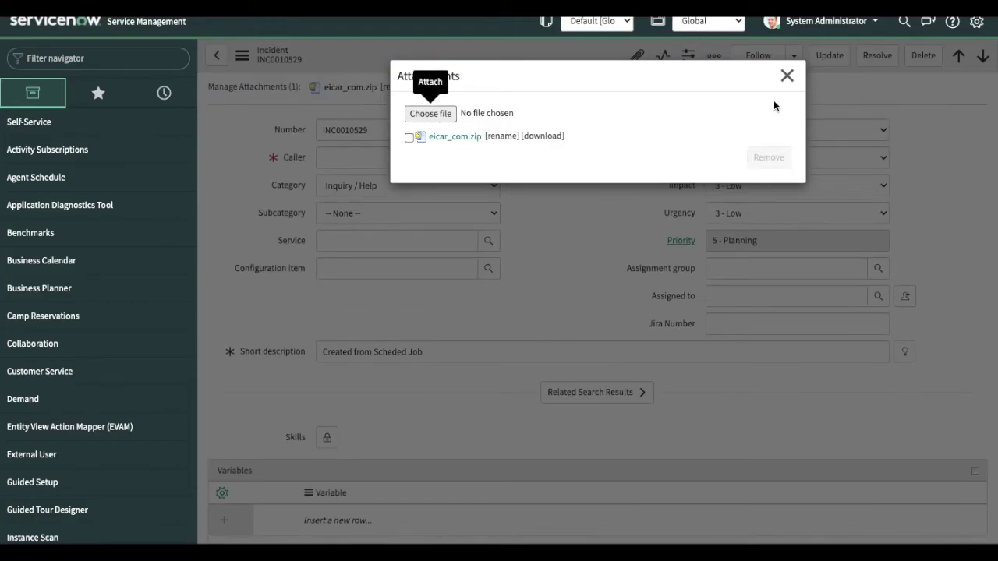
left_click(786, 77)
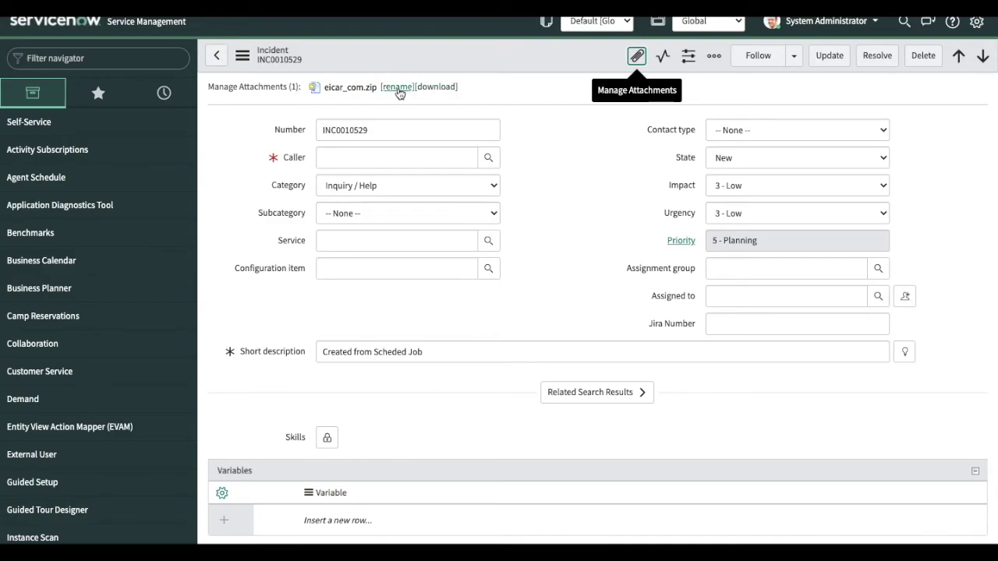
left_click(127, 59)
- Open Antivirus Activity via 'antivi' and scroll across the two eicar_com.zip quarantine entries
type("an")
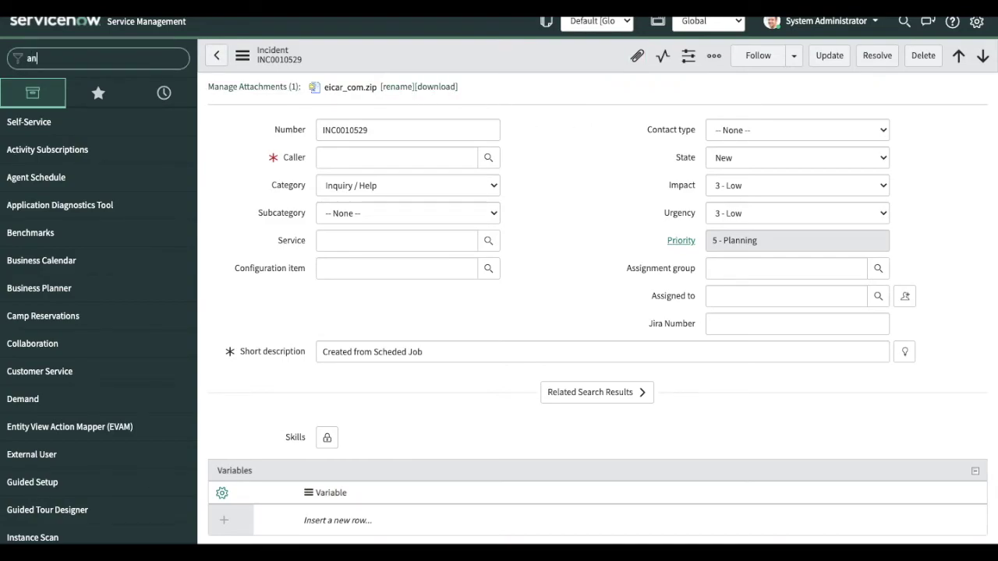
type("tivi")
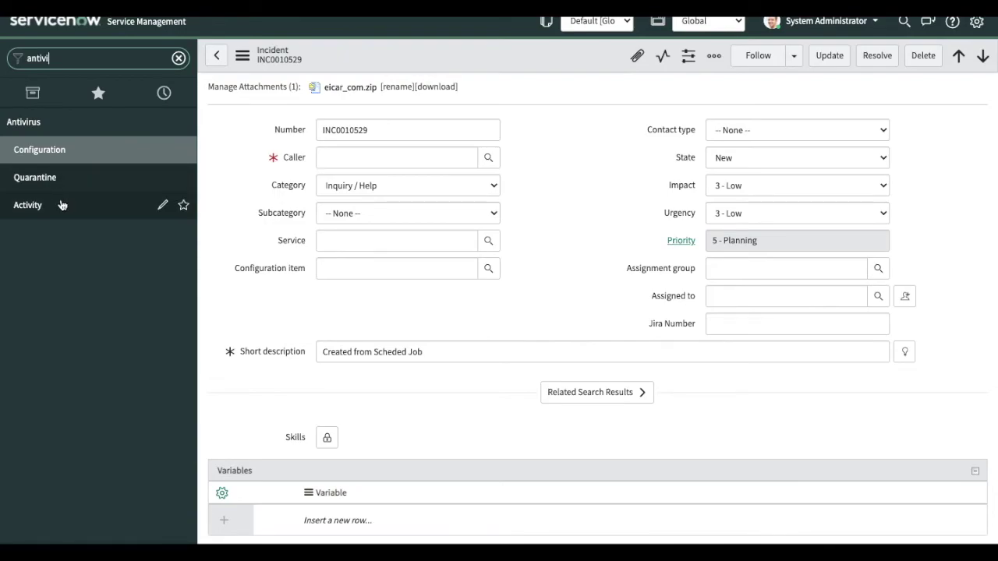
left_click(62, 205)
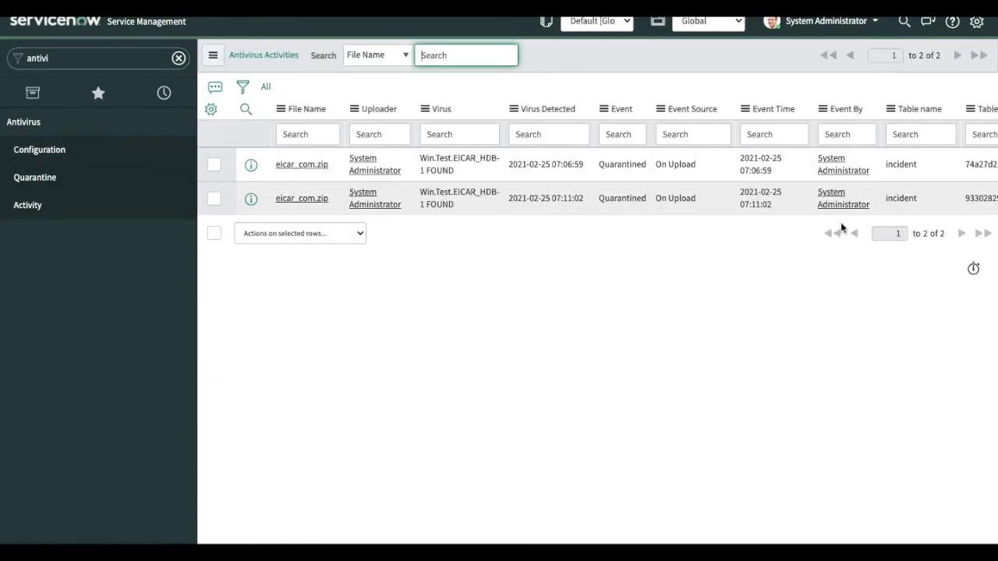
scroll(841, 227, "right", 3)
scroll(841, 227, "left", 2)
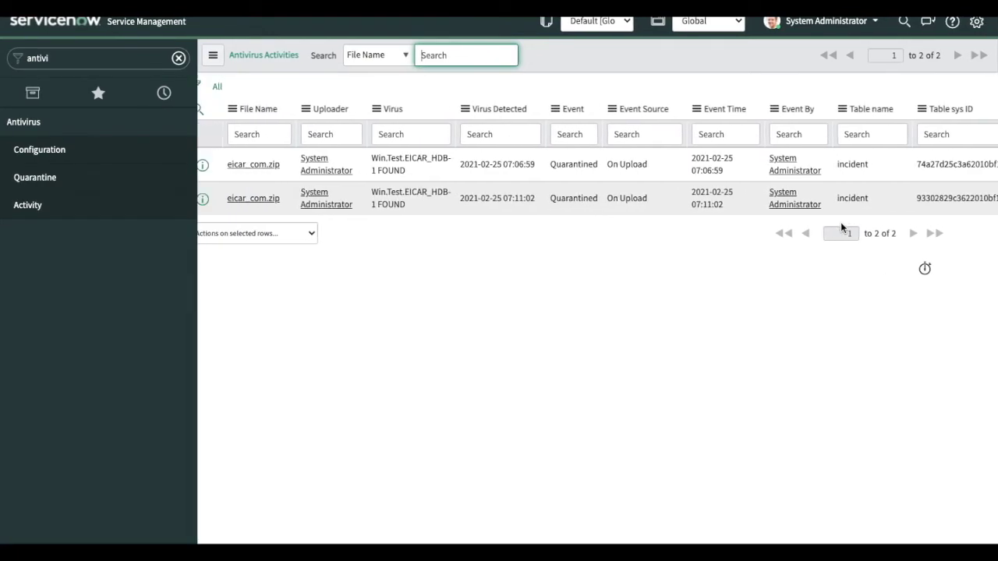
scroll(842, 224, "left", 1)
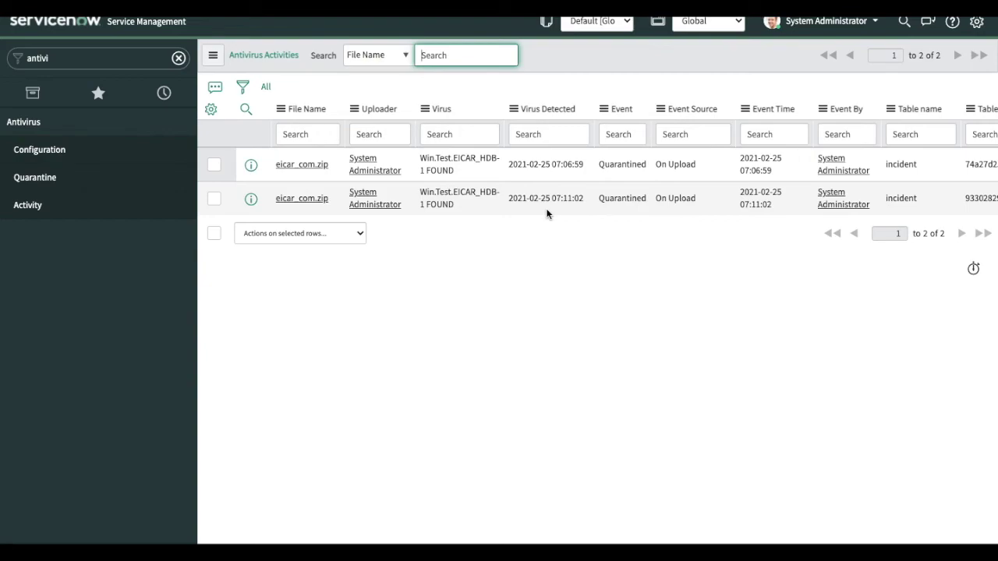
left_click(135, 62)
- Filter the navigator for 'emails' and open the System Logs Emails list
type("emails")
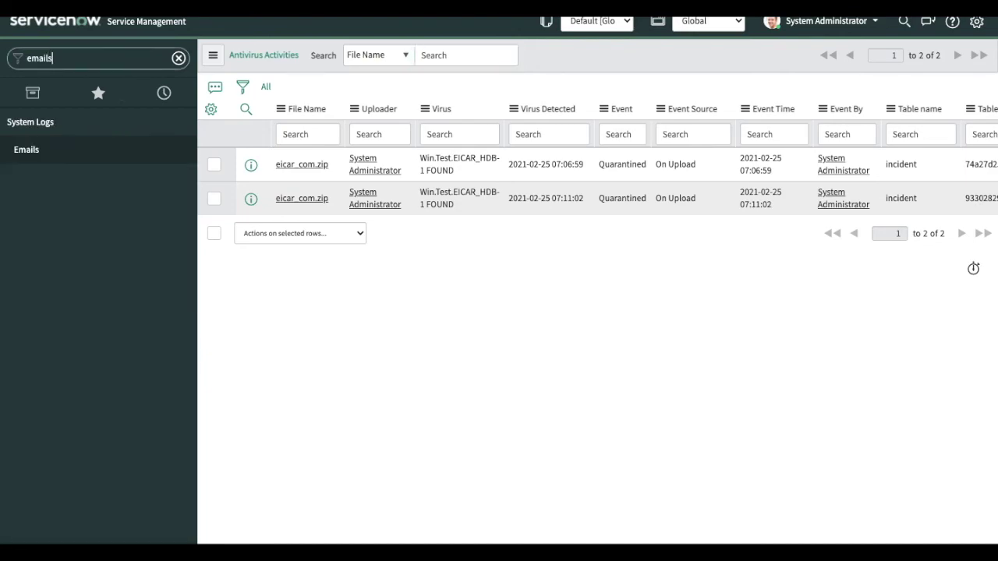
left_click(69, 152)
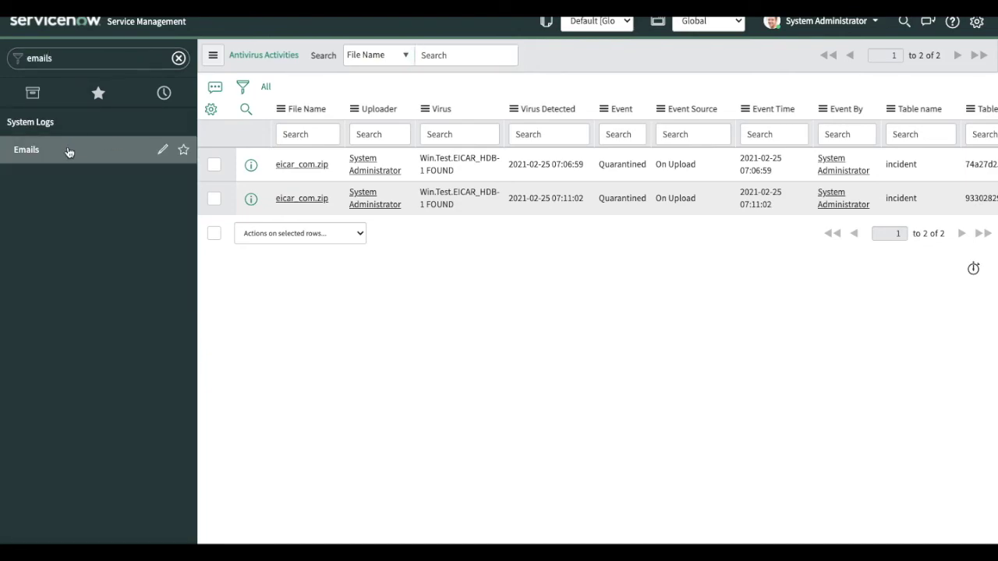